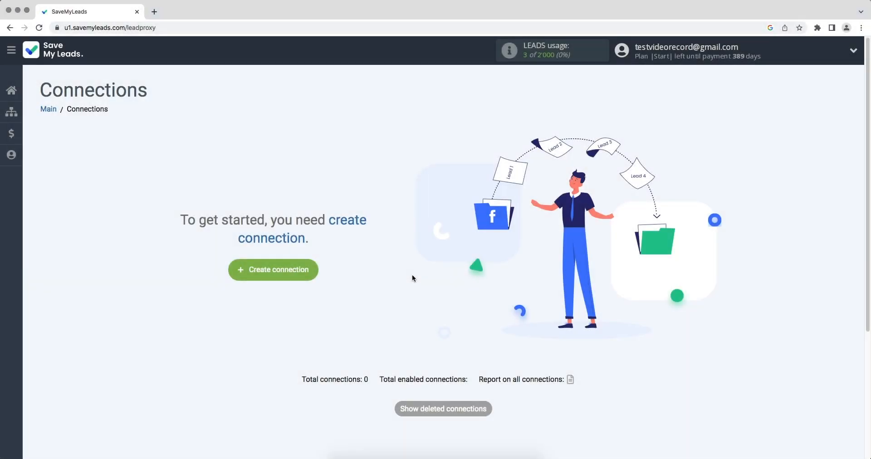
Create a connection that transfers leads from Google Lead Form to MailChimp using the Add Contacts action.
click(233, 272)
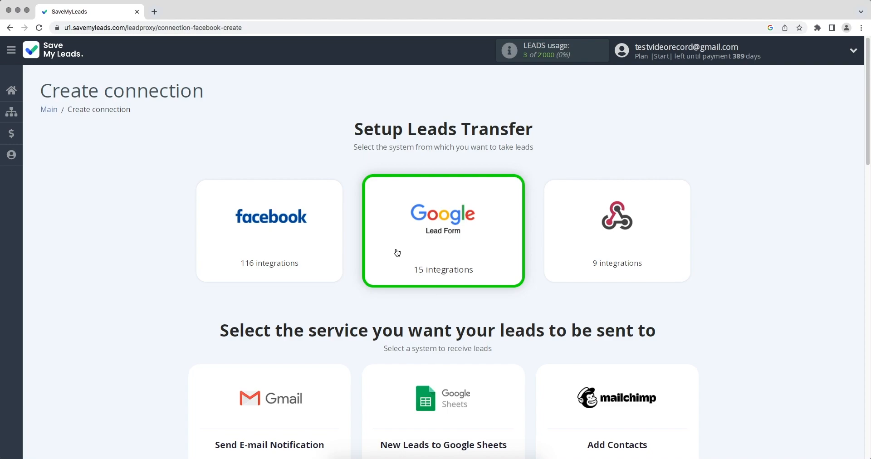
scroll(397, 252, down, 6)
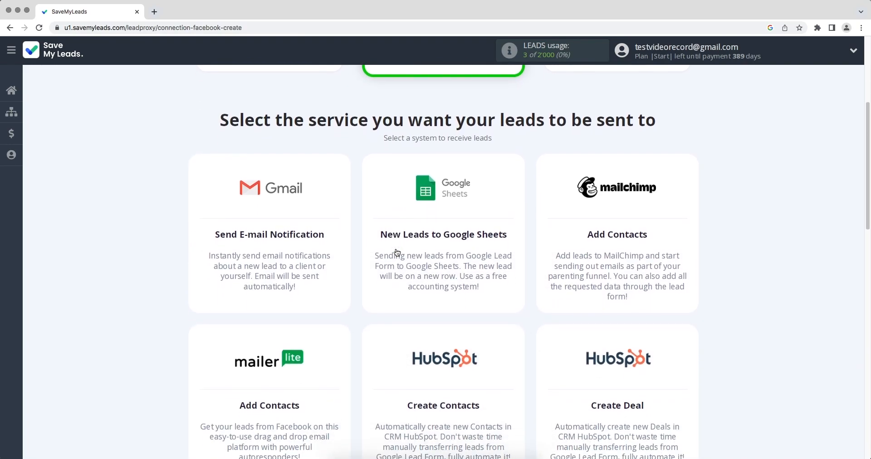
scroll(397, 252, down, 9)
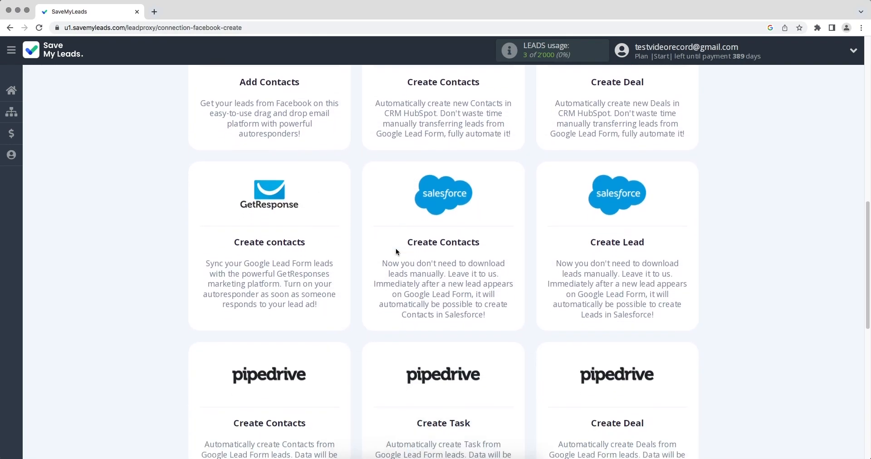
scroll(395, 249, down, 2)
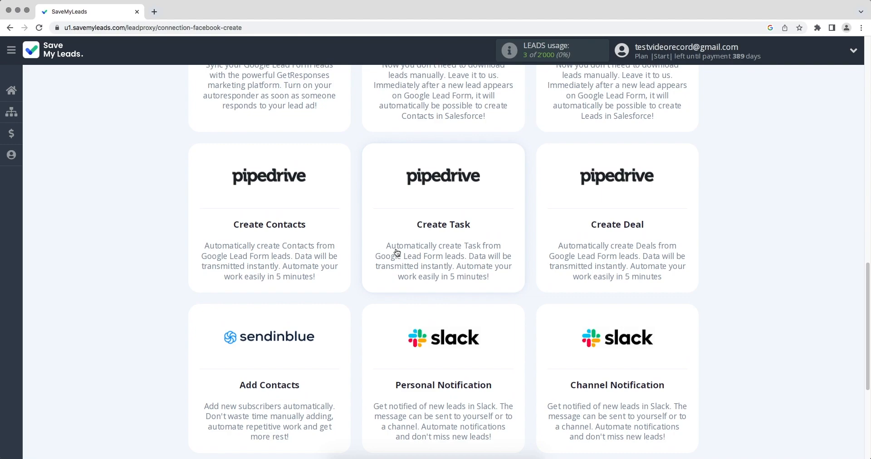
scroll(397, 252, up, 9)
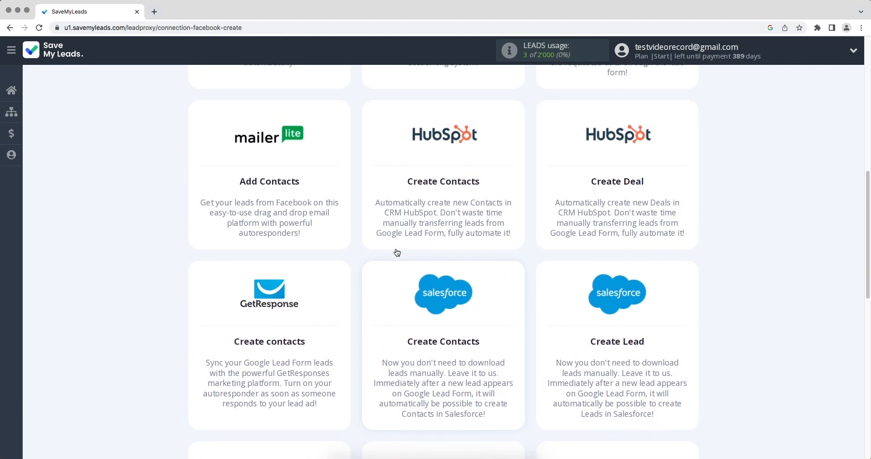
click(572, 211)
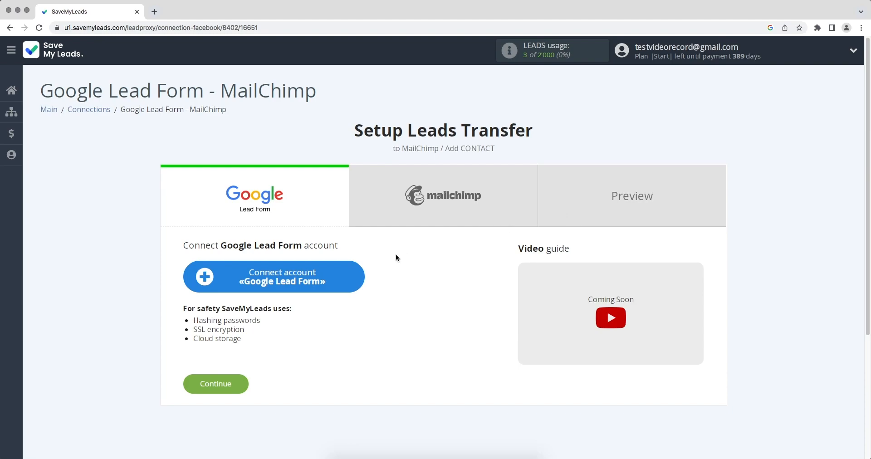
Connect a Google Lead Form account under its suggested name and select it for the connection.
click(310, 279)
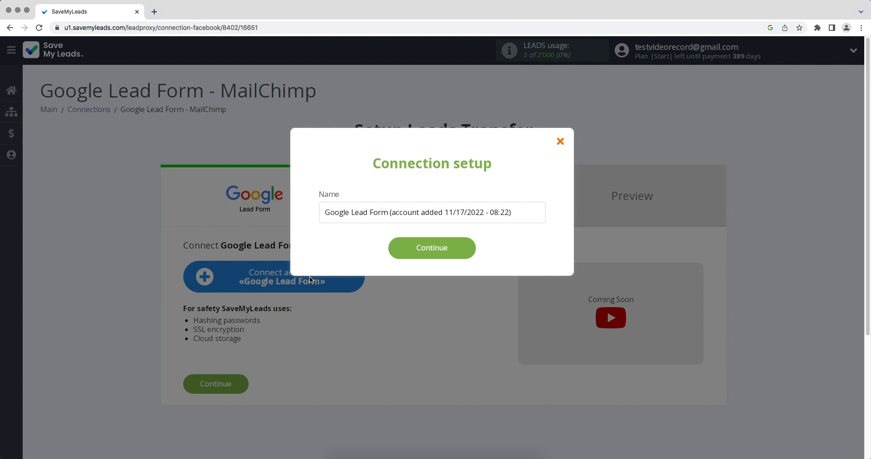
click(409, 253)
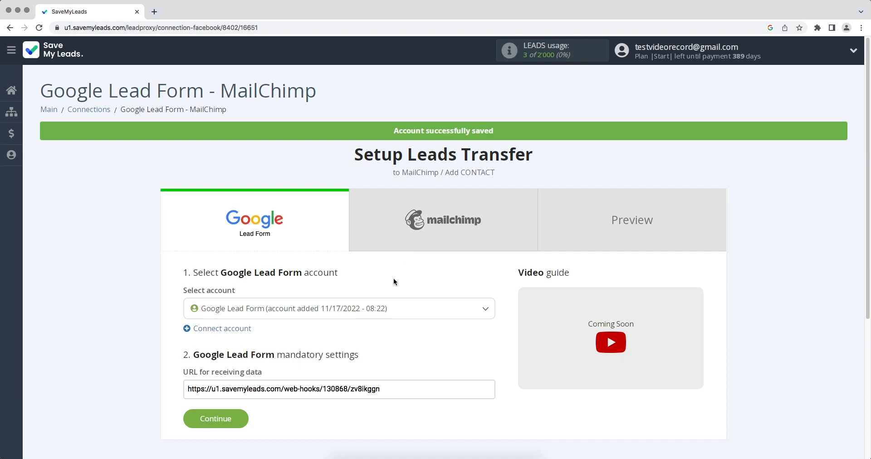
click(384, 312)
click(380, 352)
Copy the URL for receiving data from the Google Lead Form mandatory settings.
drag(388, 390, 193, 389)
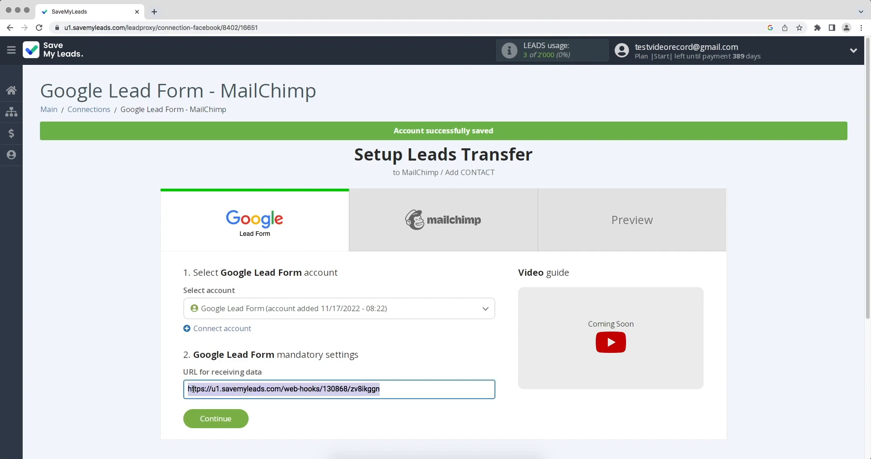
right_click(193, 389)
click(202, 388)
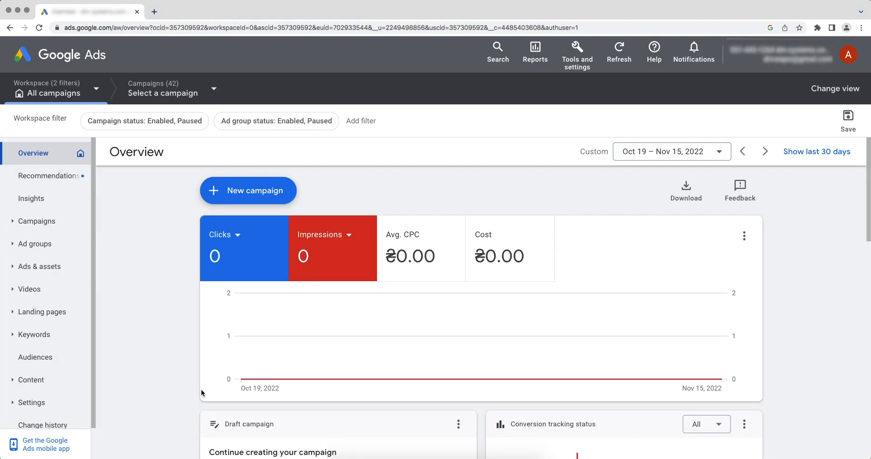
In Google Ads, open the account-level Google Lead Form asset for editing.
click(54, 267)
click(45, 312)
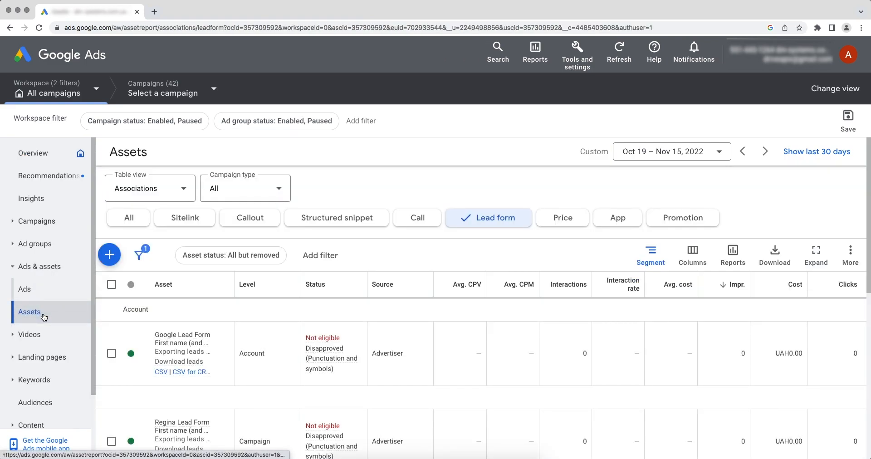
click(163, 340)
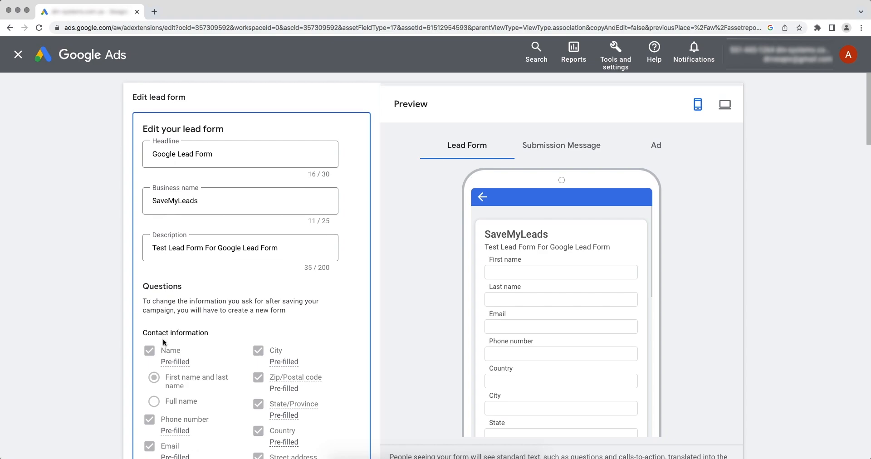
Paste the copied URL as the Webhook URL in the other data integration options for exporting leads.
scroll(164, 340, down, 7)
scroll(163, 342, down, 13)
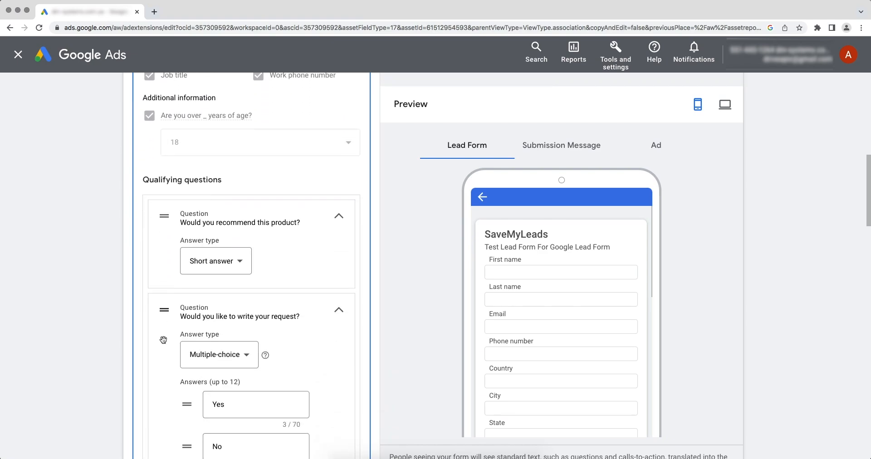
scroll(163, 340, down, 13)
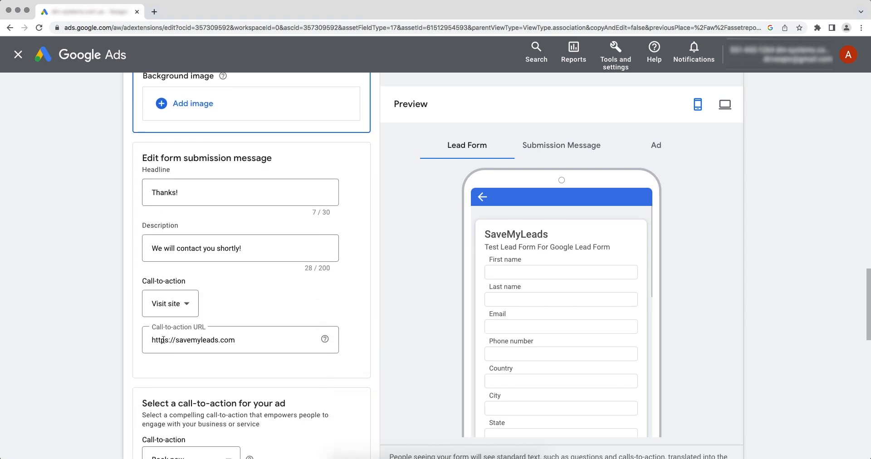
scroll(163, 341, down, 5)
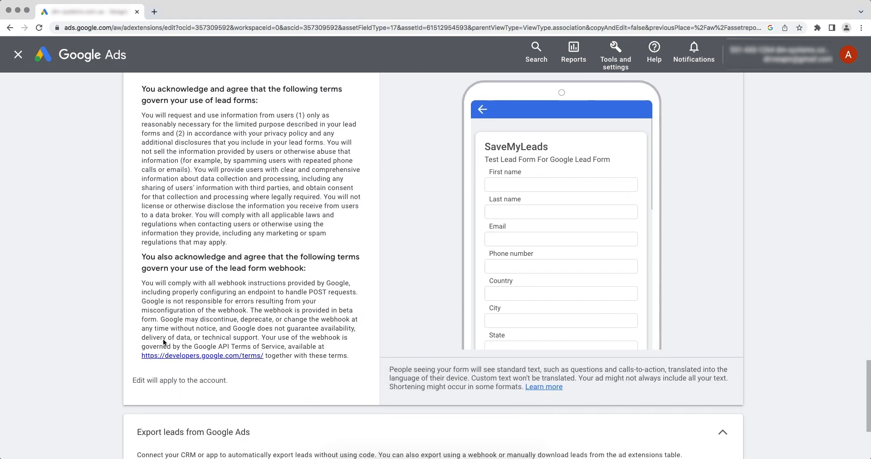
click(149, 335)
scroll(150, 336, down, 3)
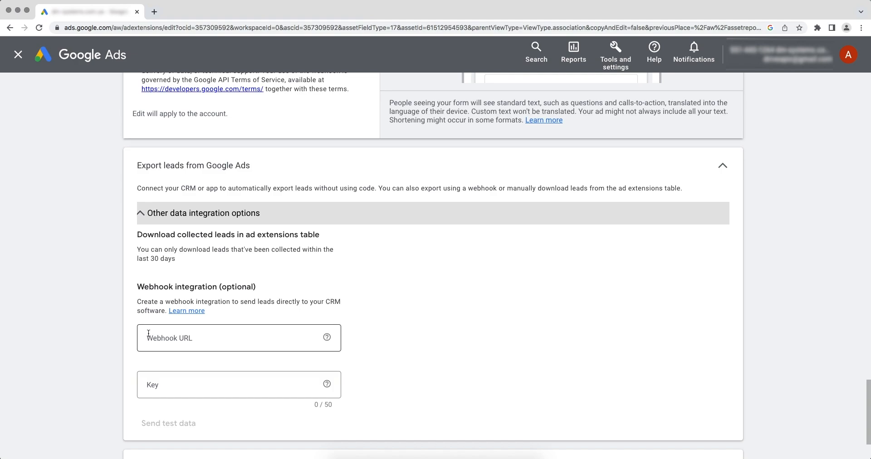
right_click(170, 338)
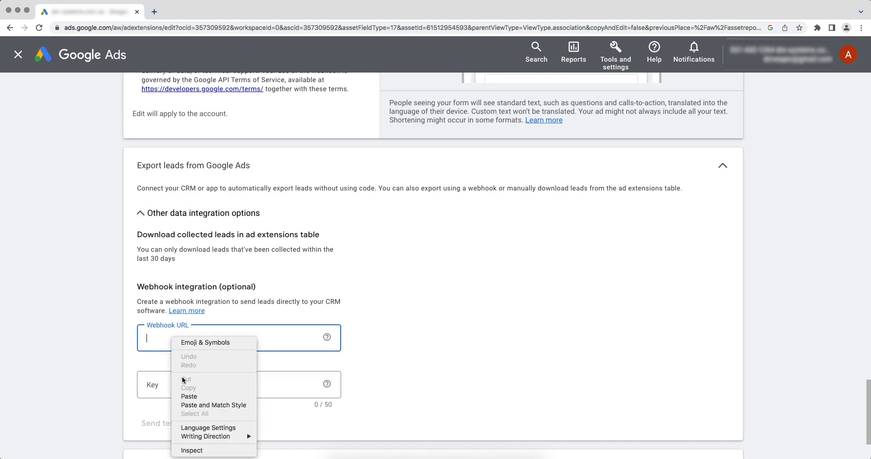
click(186, 398)
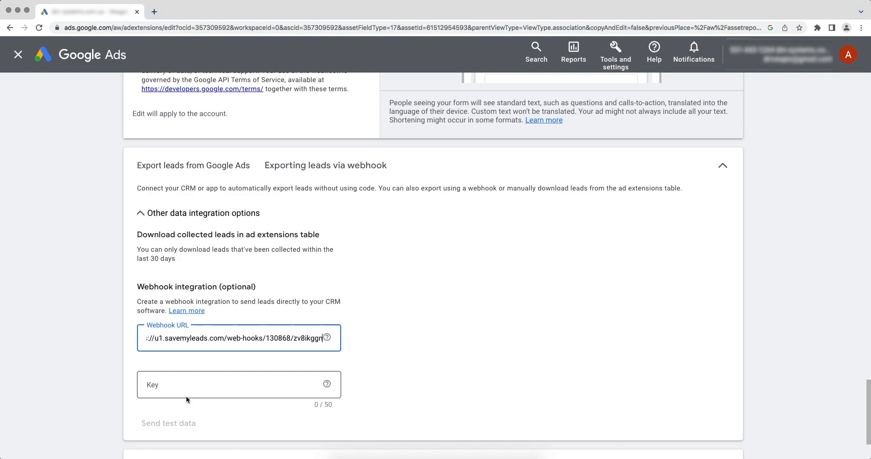
Copy the part of the webhook URL after its last slash into the webhook Key field.
drag(293, 337, 328, 338)
right_click(315, 338)
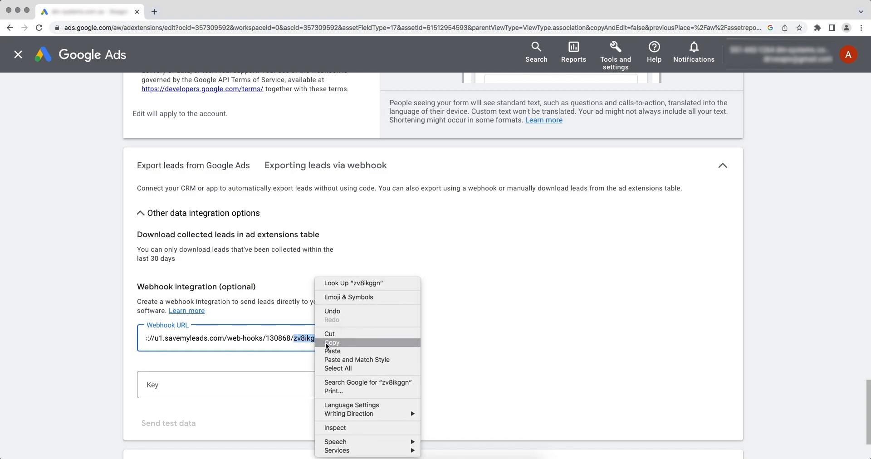
click(327, 343)
right_click(248, 382)
click(257, 395)
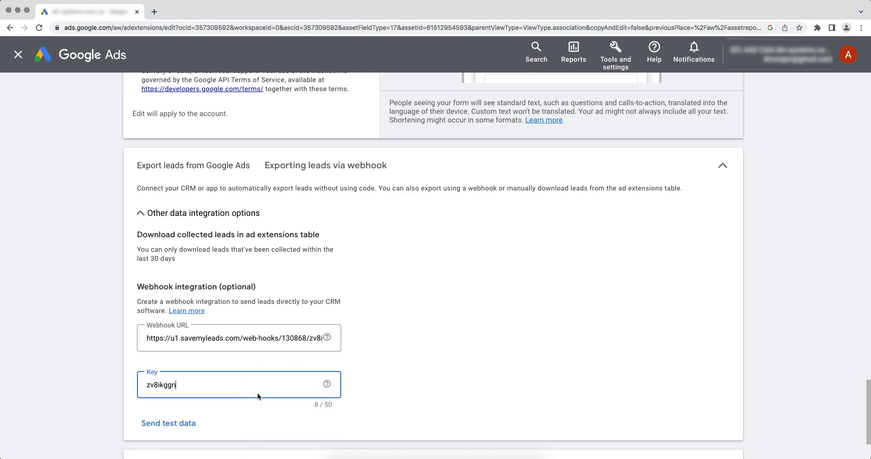
Send test data through the webhook and save the lead form.
click(192, 423)
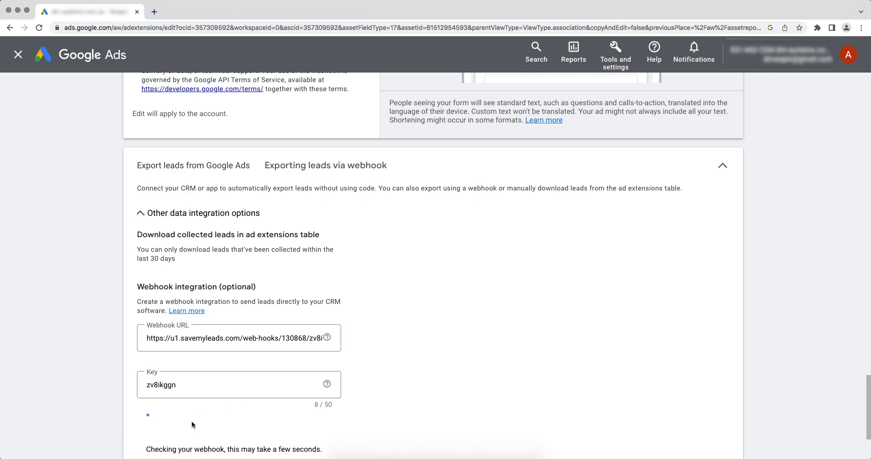
scroll(193, 425, down, 3)
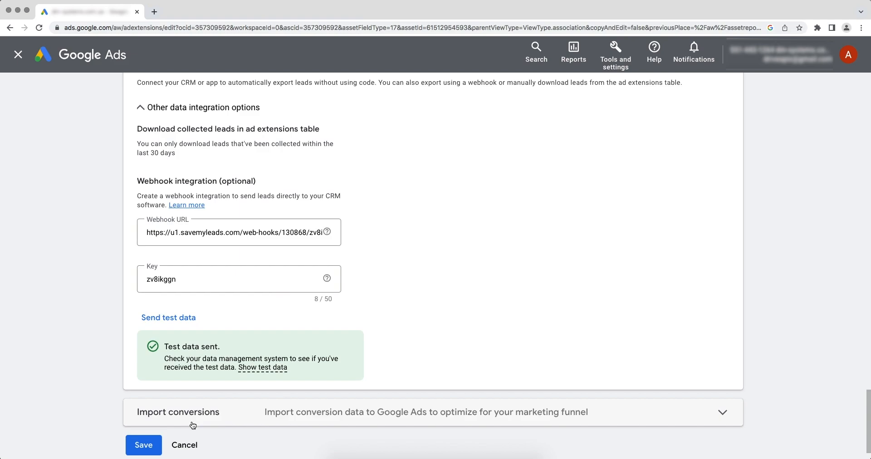
click(145, 442)
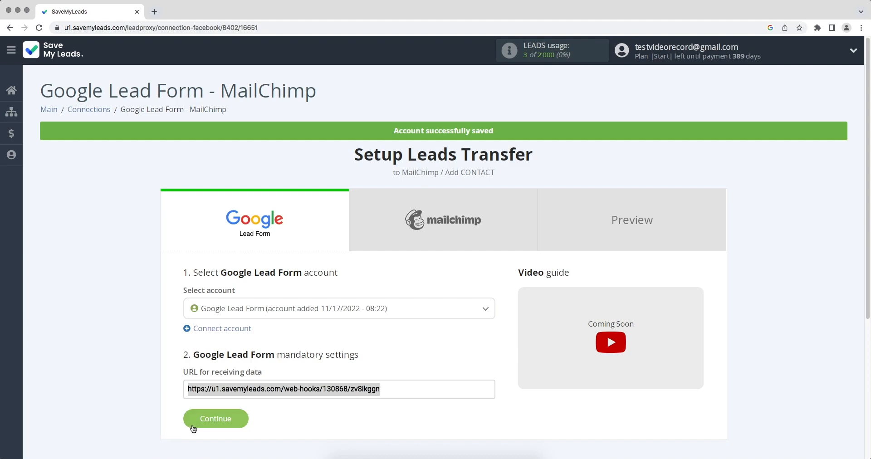
Back in SaveMyLeads, proceed to the MailChimp stage and start connecting a MailChimp account.
click(194, 424)
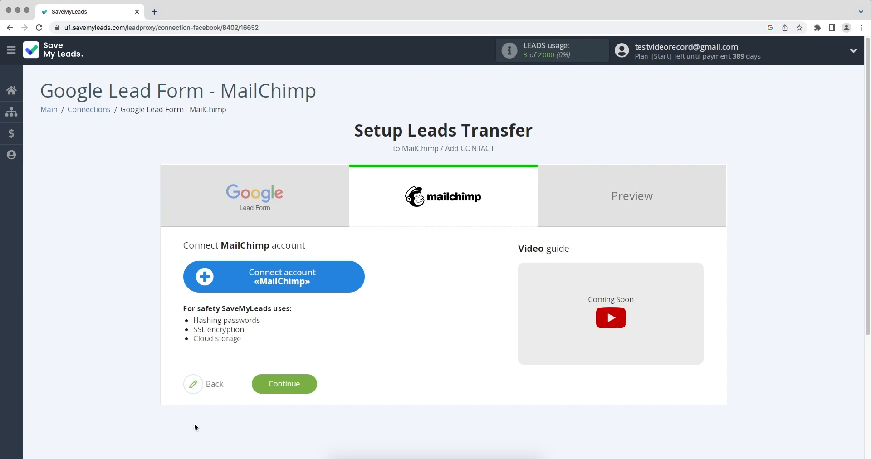
click(224, 286)
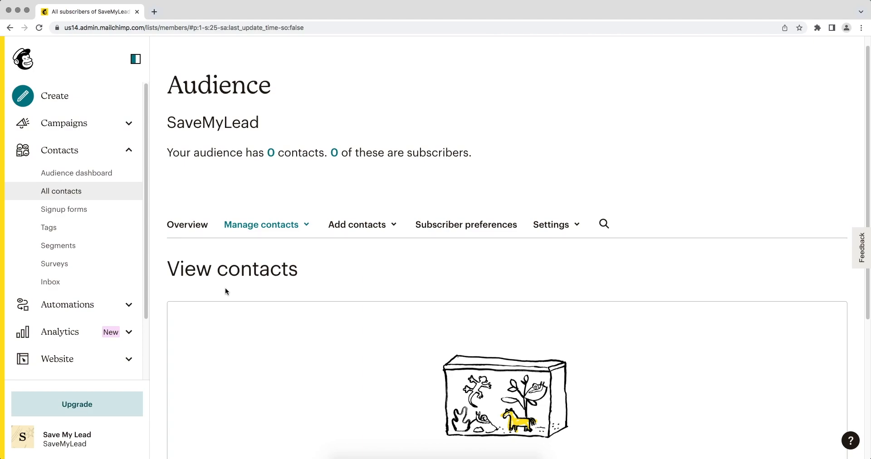
In Mailchimp, go from the account profile to the API keys page and create a new API key.
click(31, 438)
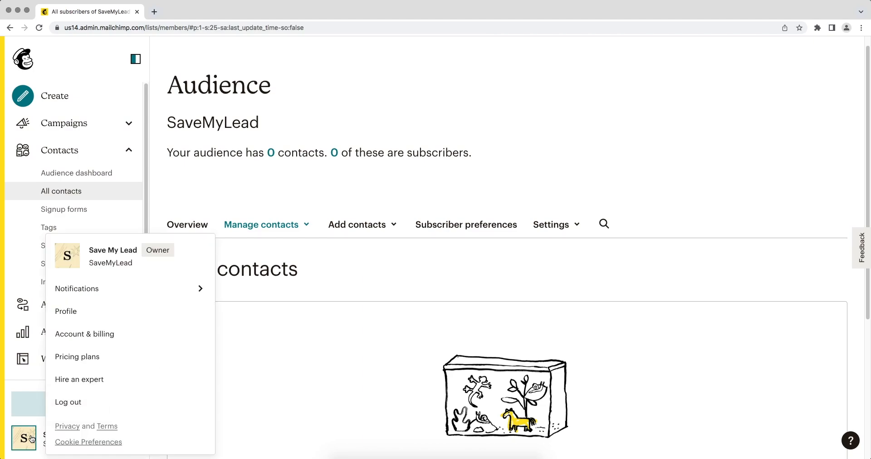
click(74, 320)
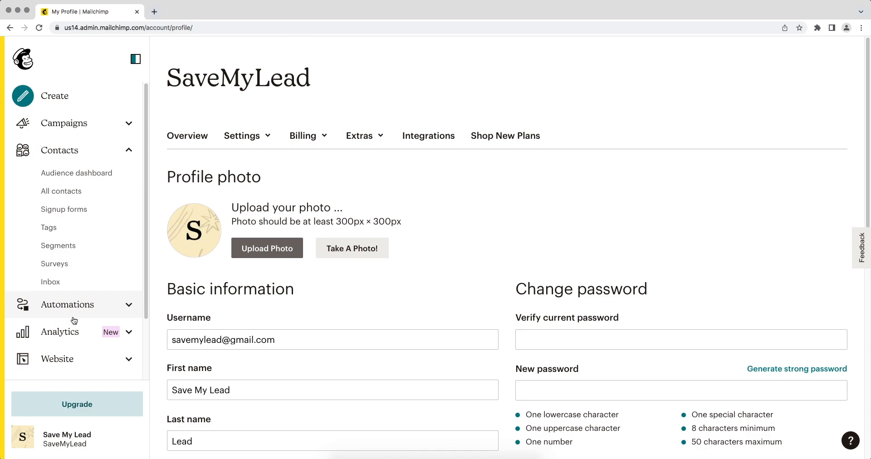
click(359, 137)
click(363, 190)
scroll(361, 191, down, 7)
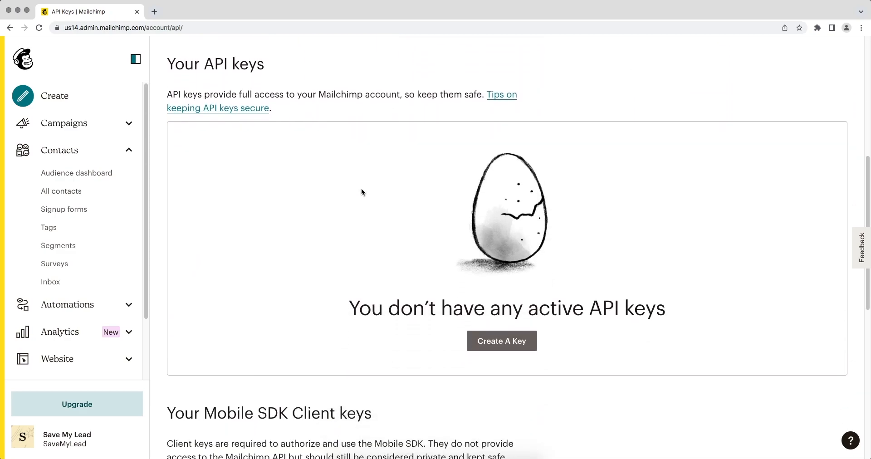
click(483, 341)
scroll(483, 344, down, 4)
scroll(484, 343, down, 1)
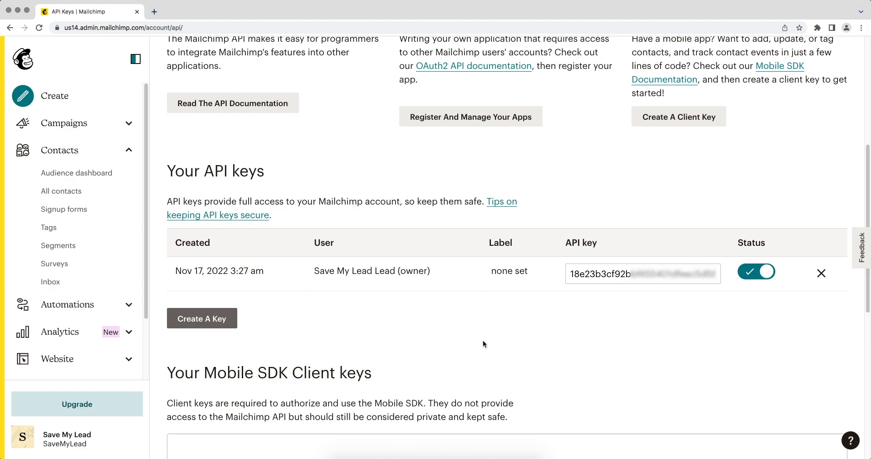
Copy the newly created Mailchimp API key.
drag(572, 274, 716, 274)
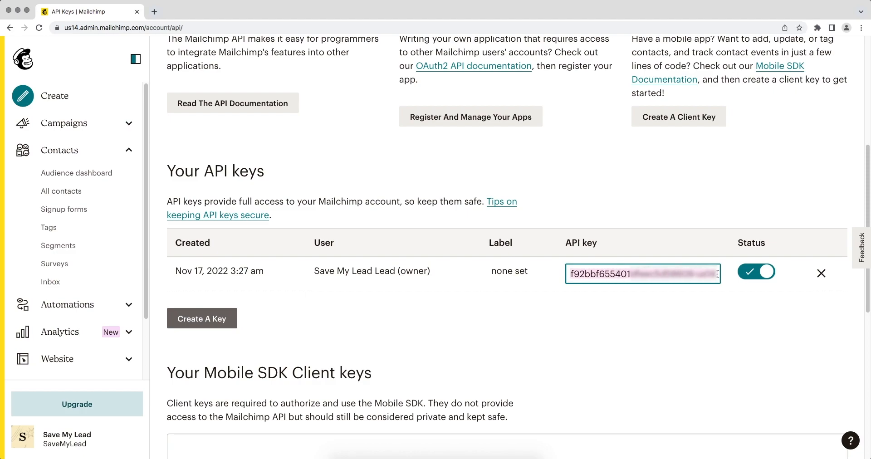
right_click(701, 272)
click(692, 336)
Switch back to SaveMyLeads, connect the MailChimp account by pasting the API key, and select that account.
key(super+grave)
right_click(453, 241)
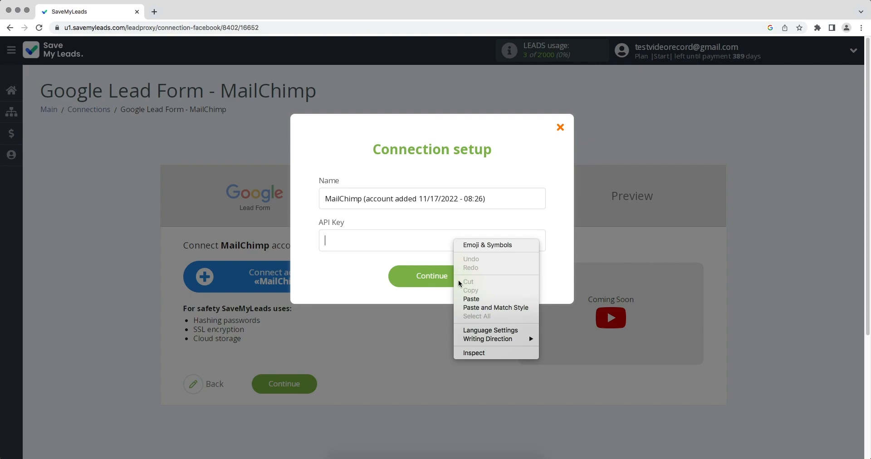
click(463, 297)
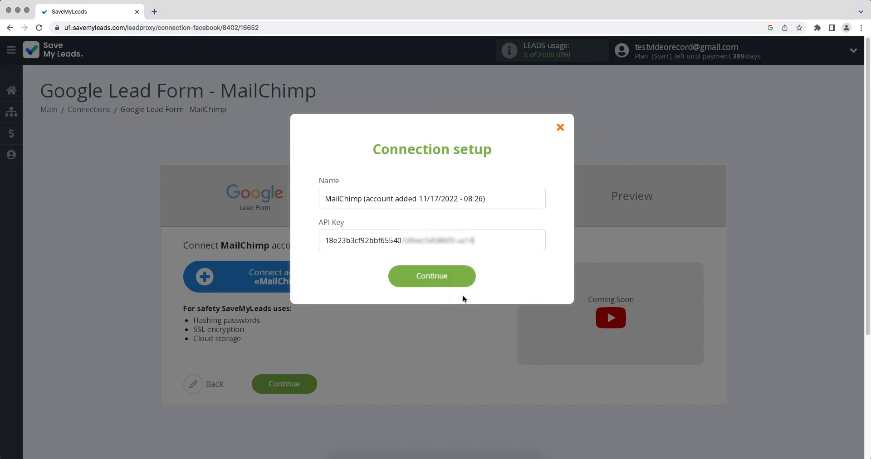
click(433, 278)
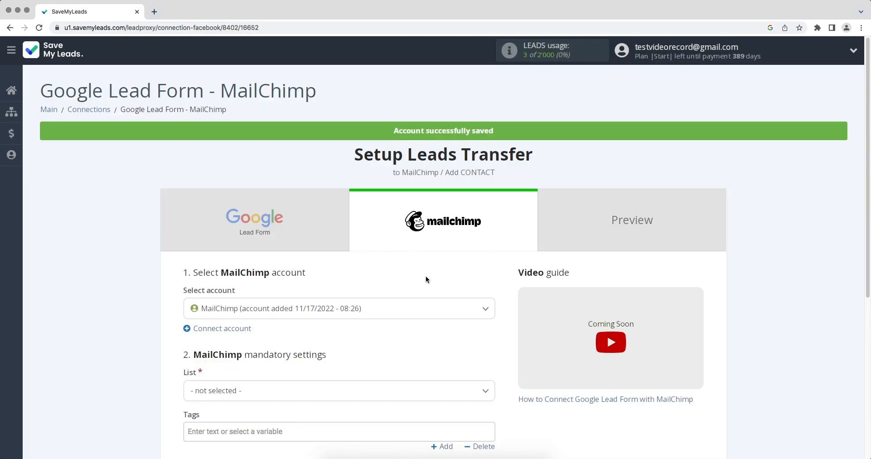
click(404, 307)
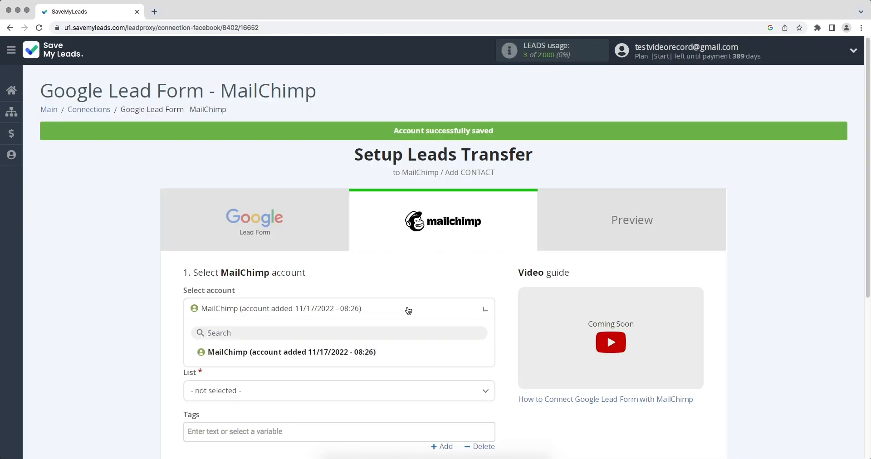
click(409, 353)
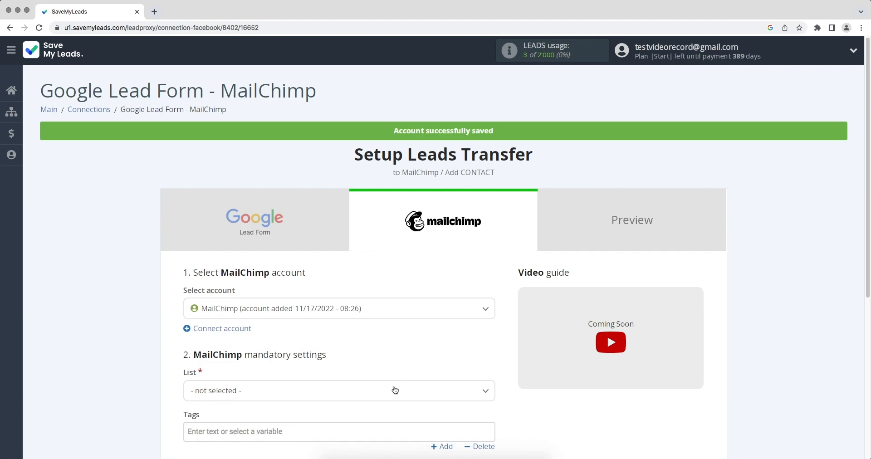
Select SaveMyLead as the MailChimp list that receives the new contacts.
click(381, 392)
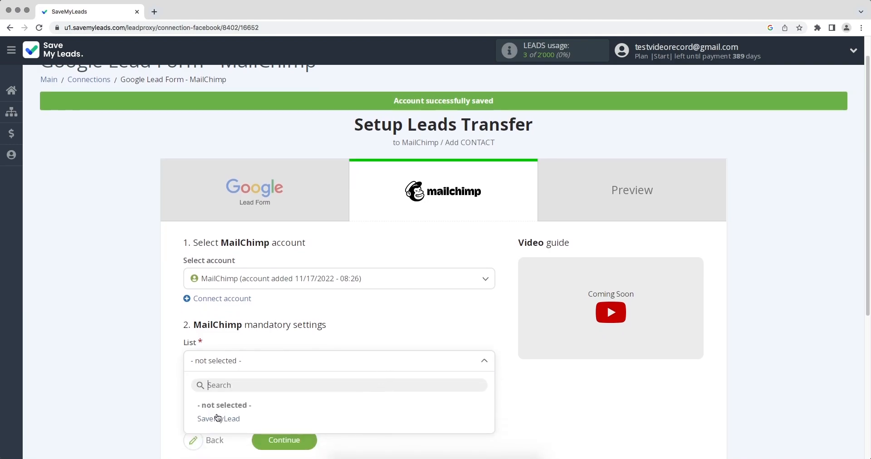
click(217, 415)
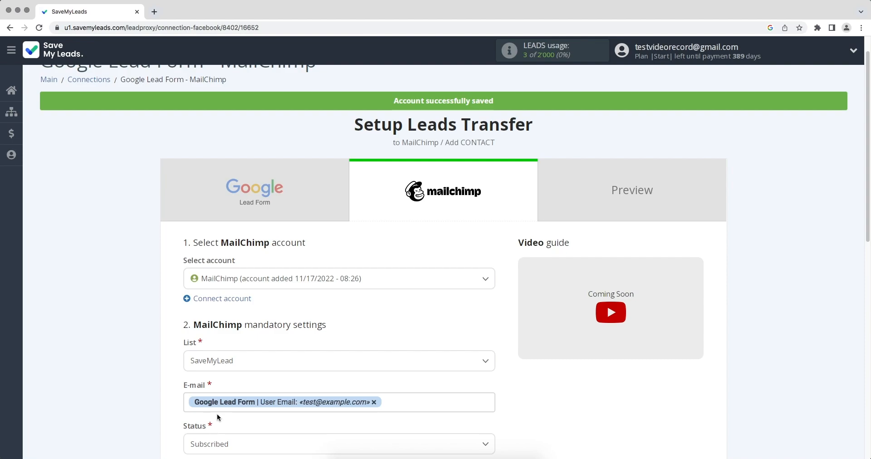
scroll(217, 413, down, 5)
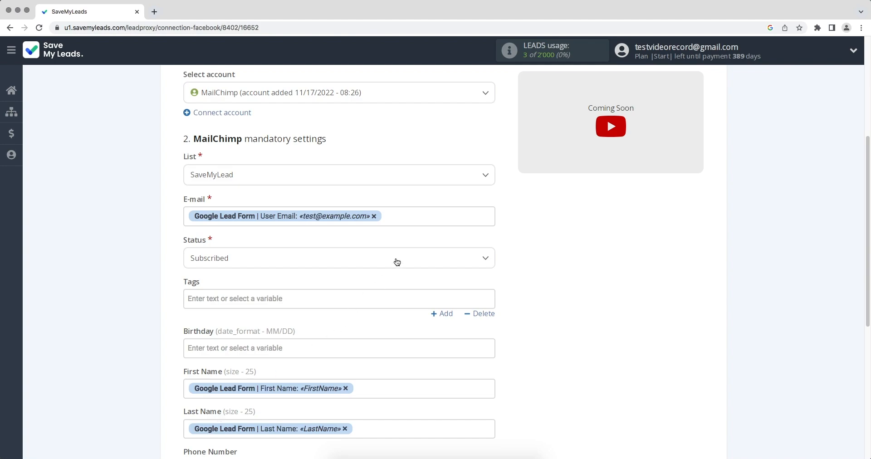
Look through the variables available for the E-mail field, keep the existing field mapping, and continue to the preview stage.
click(415, 216)
drag(492, 200, 491, 244)
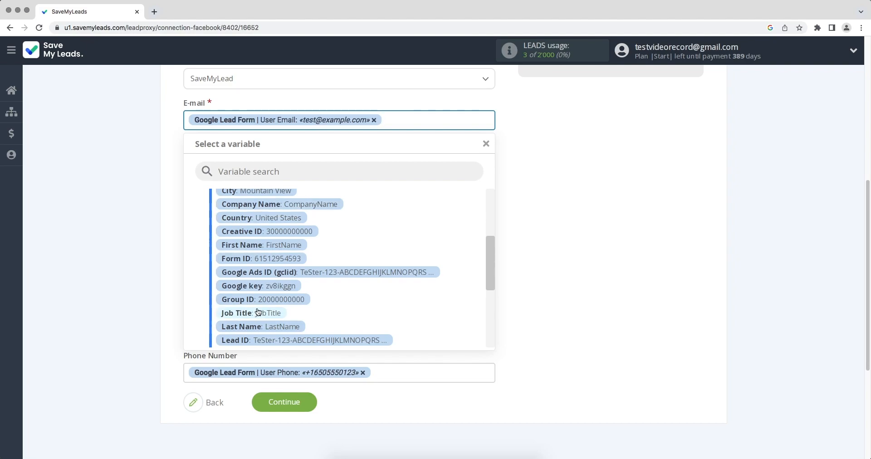
click(551, 292)
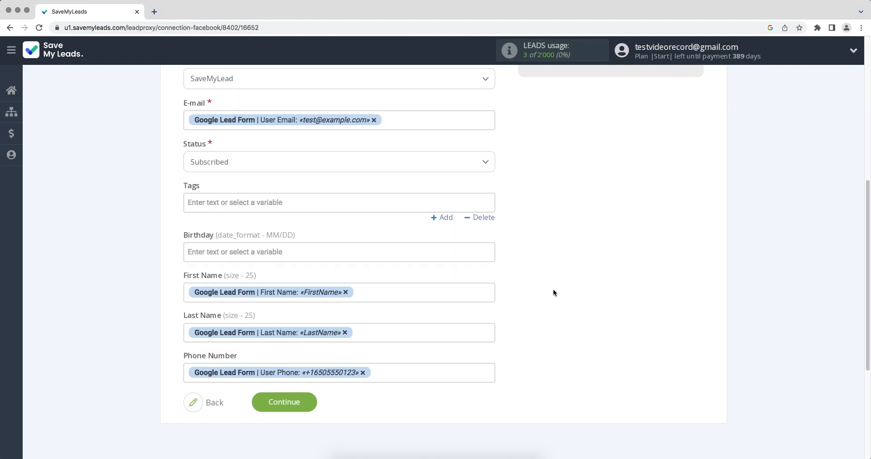
click(286, 402)
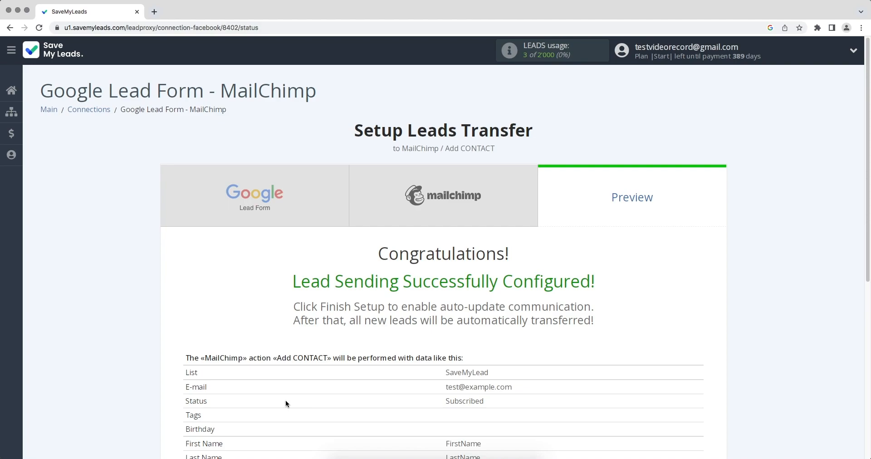
Send the test data to MailChimp and check the test contact in Mailchimp's SaveMyLead audience.
scroll(285, 403, down, 2)
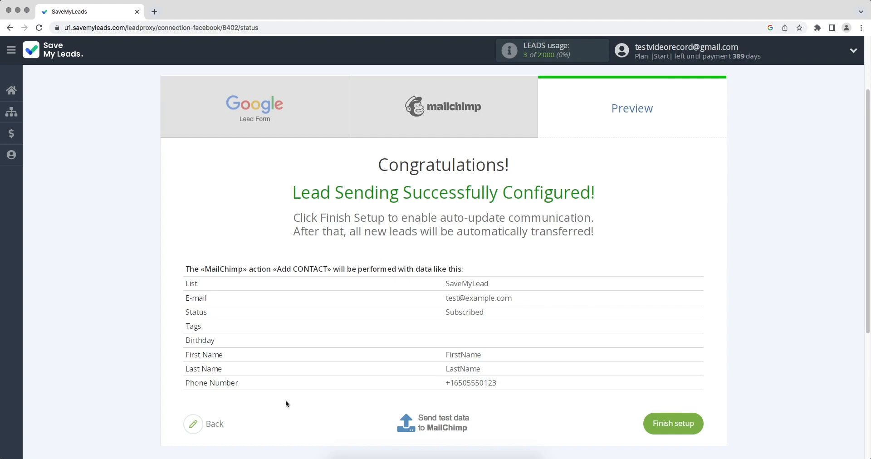
click(425, 421)
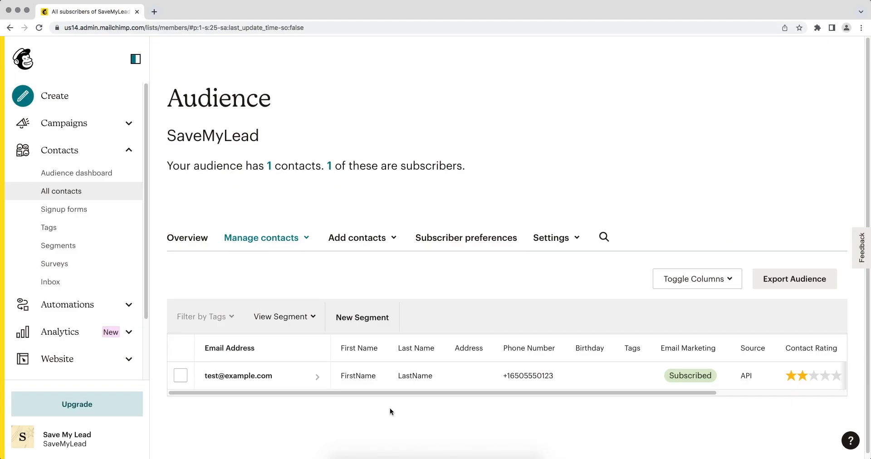
click(248, 372)
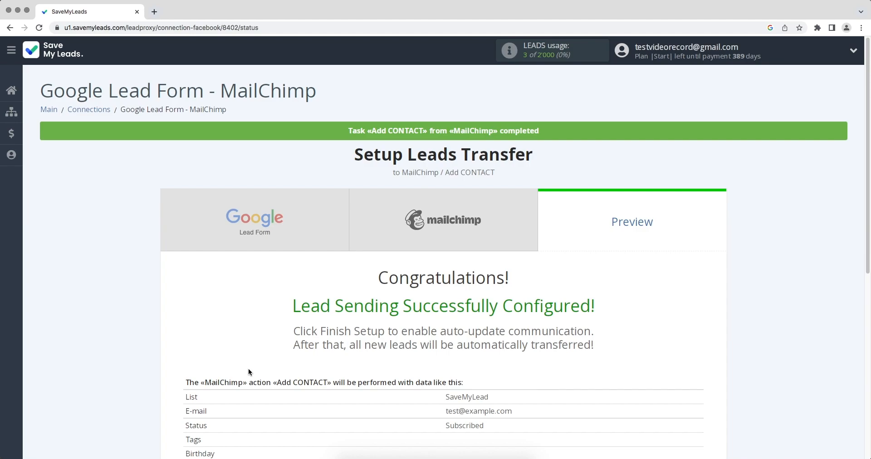
Back in SaveMyLeads, finish the setup of the Google Lead Form to MailChimp connection.
scroll(249, 368, down, 5)
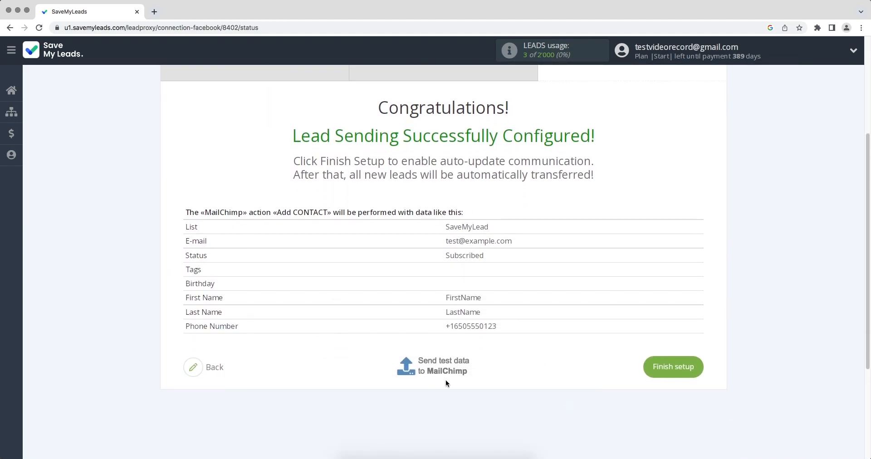
click(662, 370)
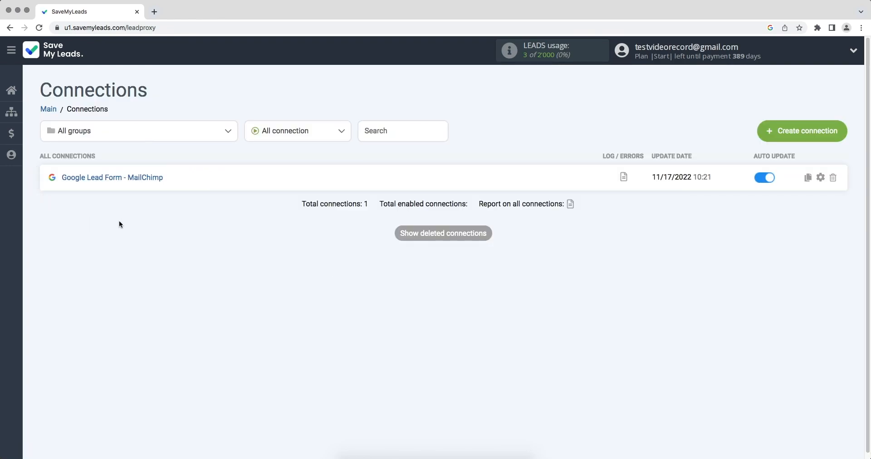
Rename the connection to "Google Lead Form - MailChimp 11/17/2022" in its settings, leaving it without a group.
click(820, 177)
click(527, 190)
text(11/17/2022)
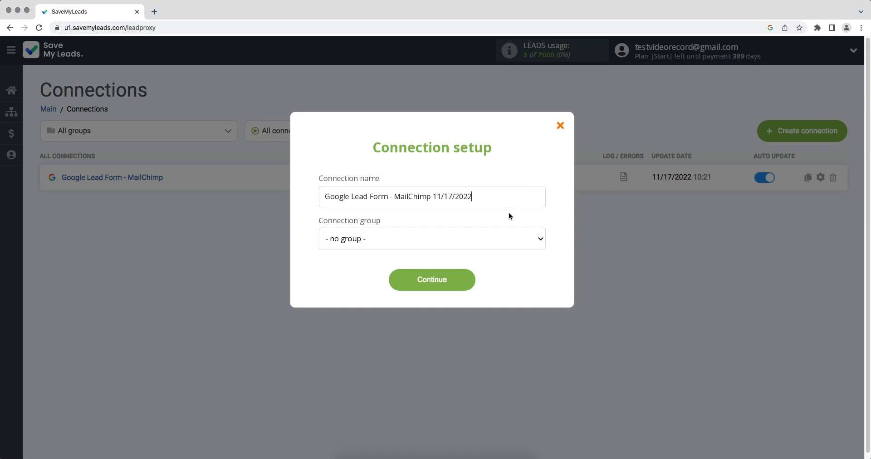
click(452, 281)
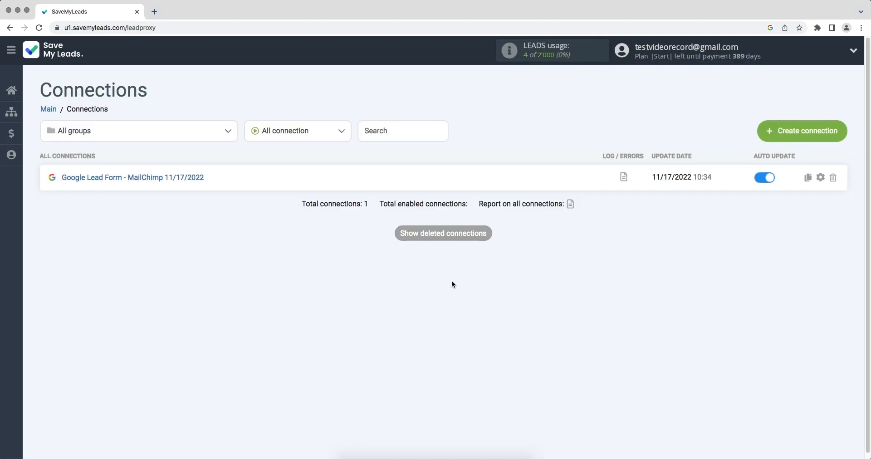